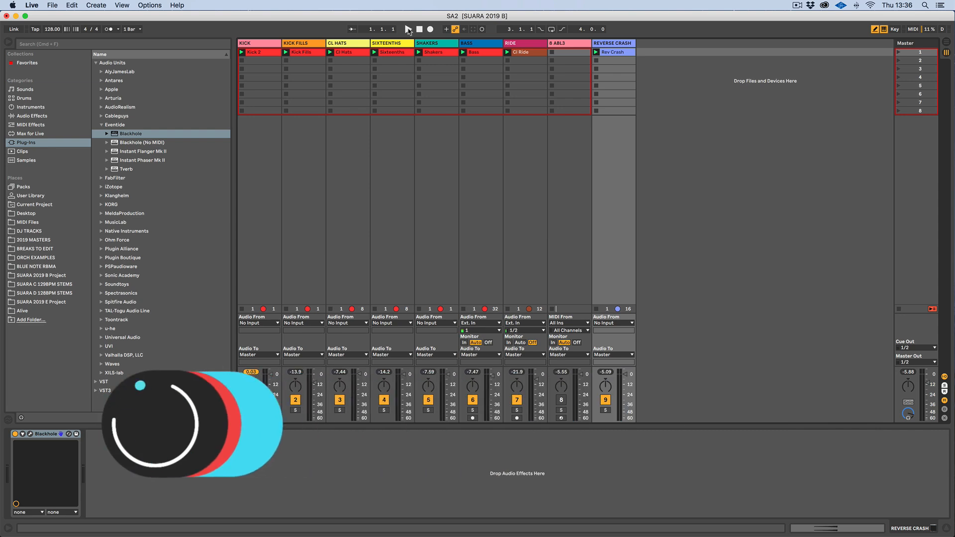
Audition the Rev Crash clip with the Reverse Crash track soloed, then stop playback
{"action": "left_click", "coordinate": [408, 30]}
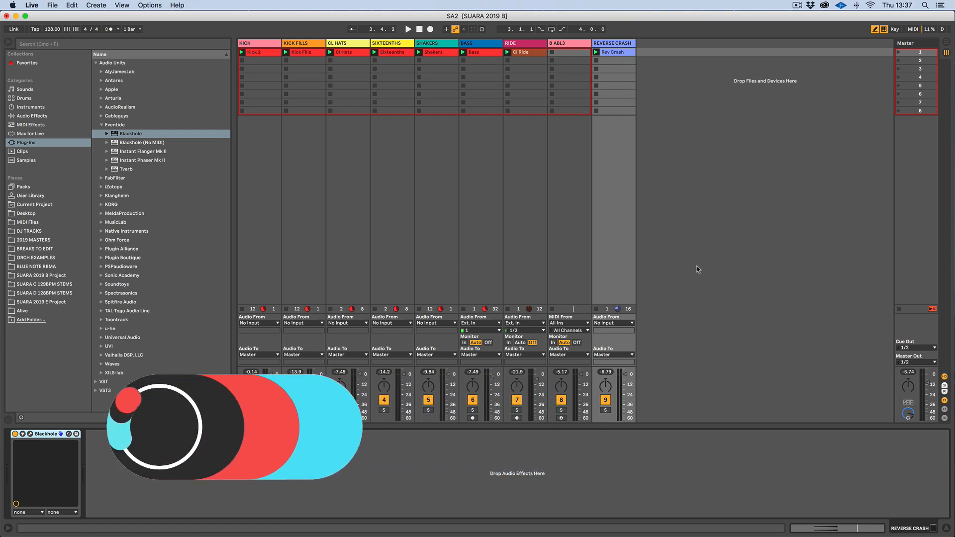
{"action": "double_click", "coordinate": [615, 53]}
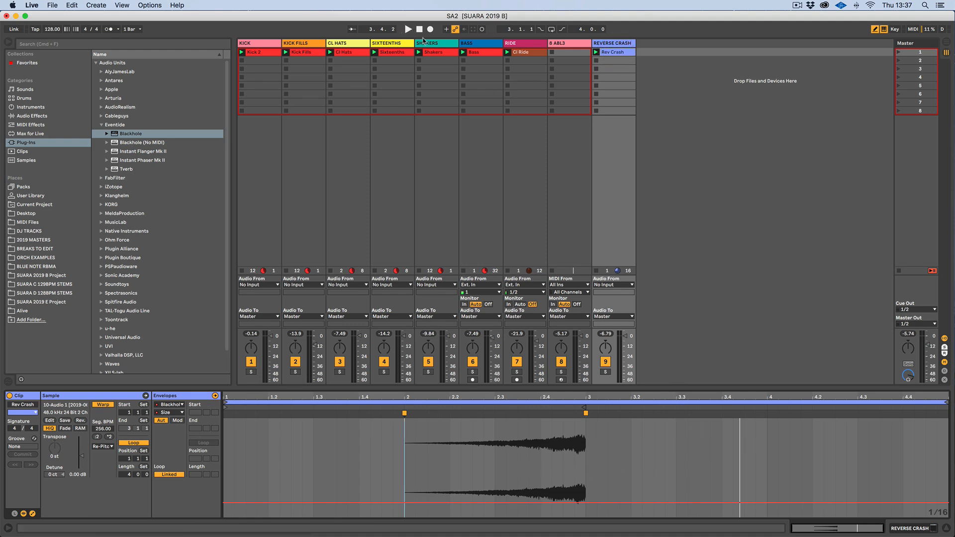
{"action": "left_click", "coordinate": [605, 372]}
{"action": "left_click", "coordinate": [407, 29]}
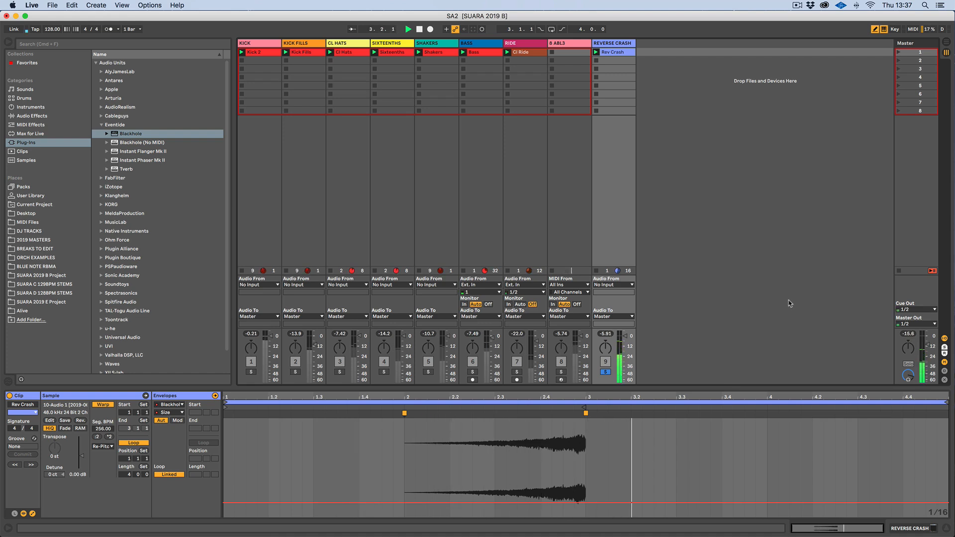
{"action": "key", "text": "space"}
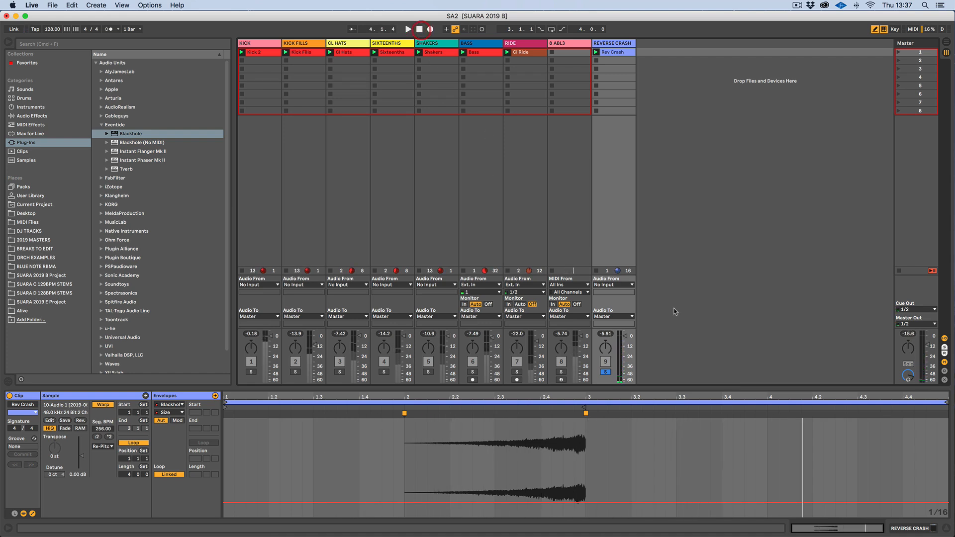
Open the Blackhole plugin window on the Reverse Crash track to review its settings, then close it
{"action": "left_click", "coordinate": [619, 44]}
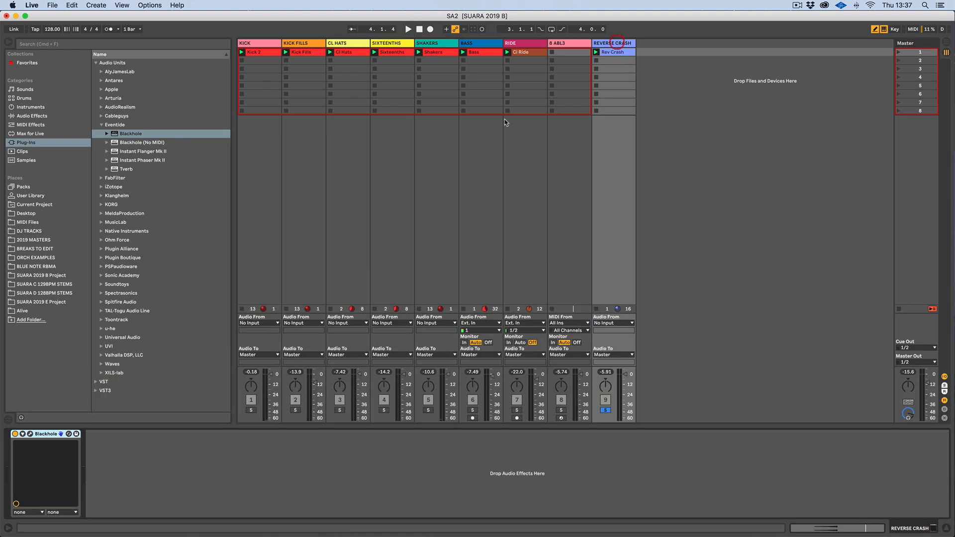
{"action": "left_click", "coordinate": [30, 433]}
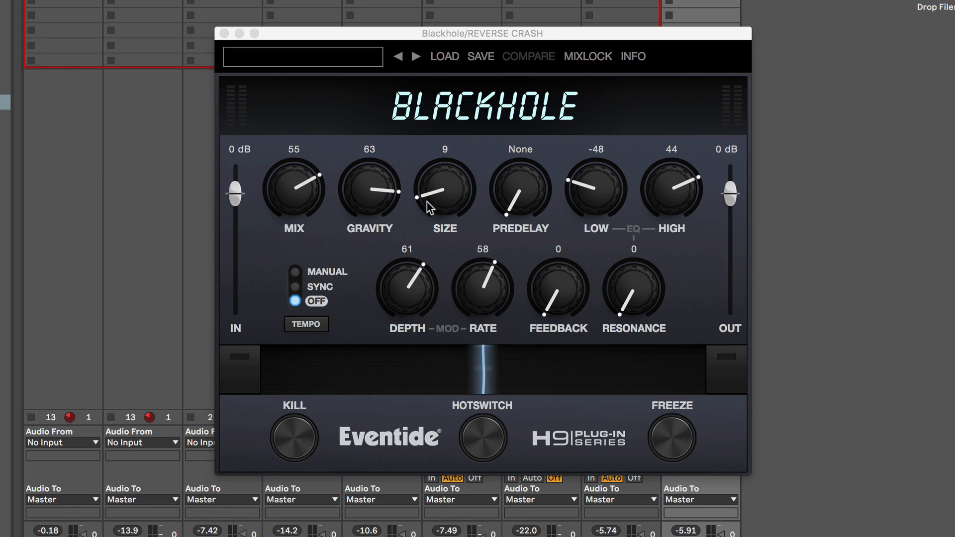
{"action": "left_click", "coordinate": [224, 34]}
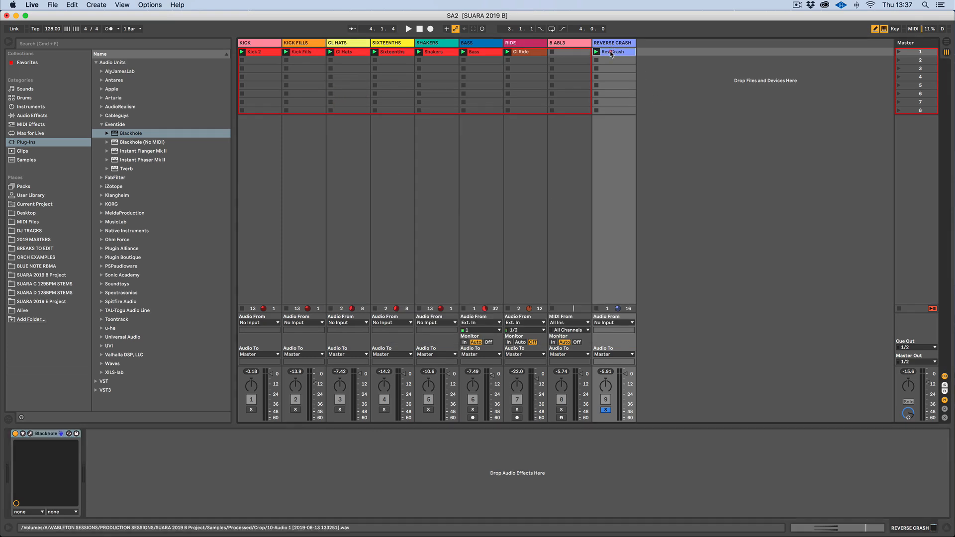
Draw a rising stepped Blackhole Size automation ramp across the Rev Crash clip's envelope
{"action": "left_click", "coordinate": [611, 53]}
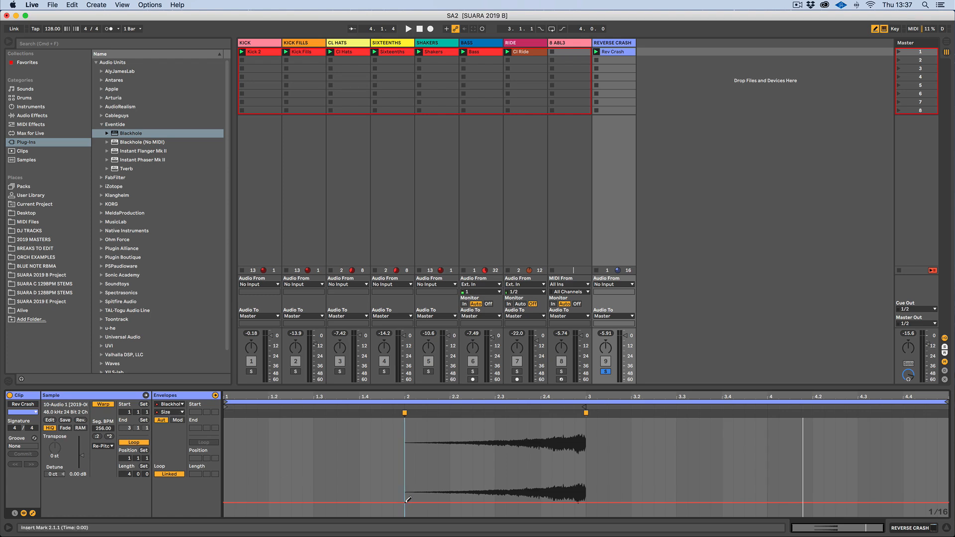
{"action": "mouse_move", "coordinate": [406, 500]}
{"action": "left_mouse_down"}
{"action": "mouse_move", "coordinate": [582, 434]}
{"action": "mouse_move", "coordinate": [660, 419]}
{"action": "mouse_move", "coordinate": [941, 419]}
{"action": "left_mouse_up"}
{"action": "left_click", "coordinate": [653, 416]}
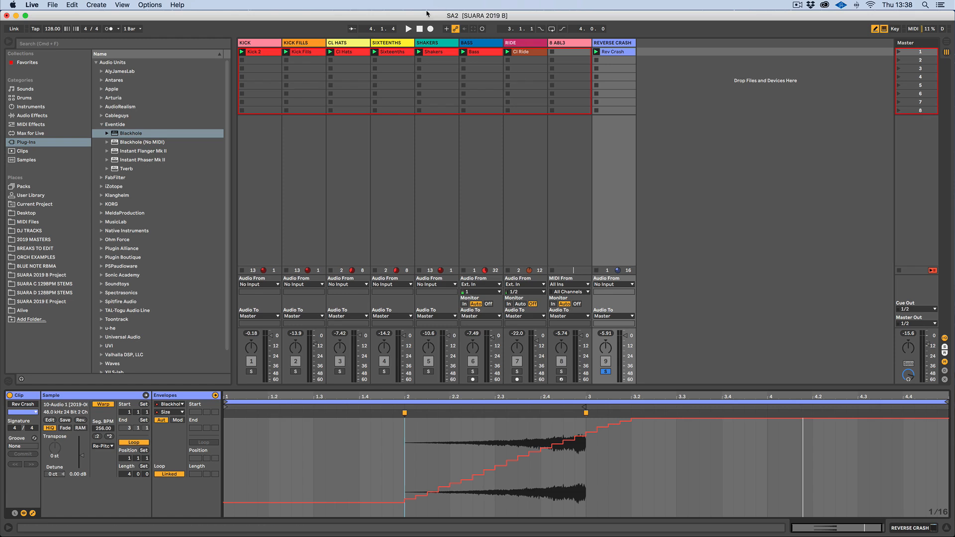
Play back the automated clip, then unsolo and deactivate the Reverse Crash track
{"action": "left_click", "coordinate": [408, 29]}
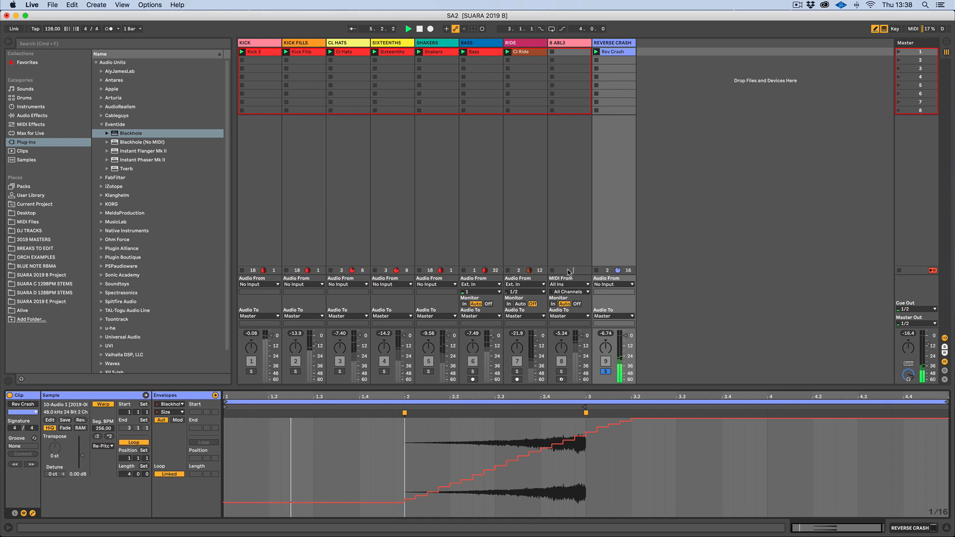
{"action": "left_click", "coordinate": [605, 372]}
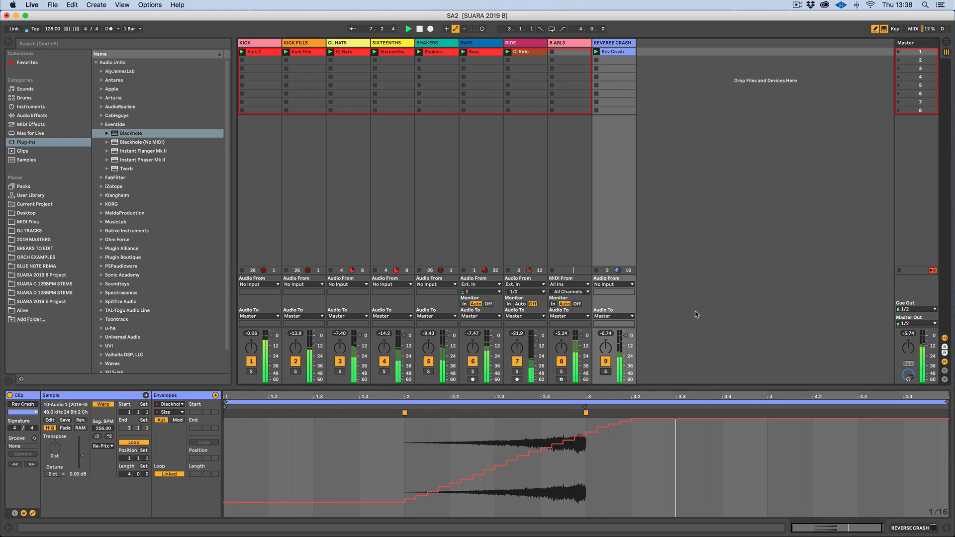
{"action": "left_click", "coordinate": [420, 29]}
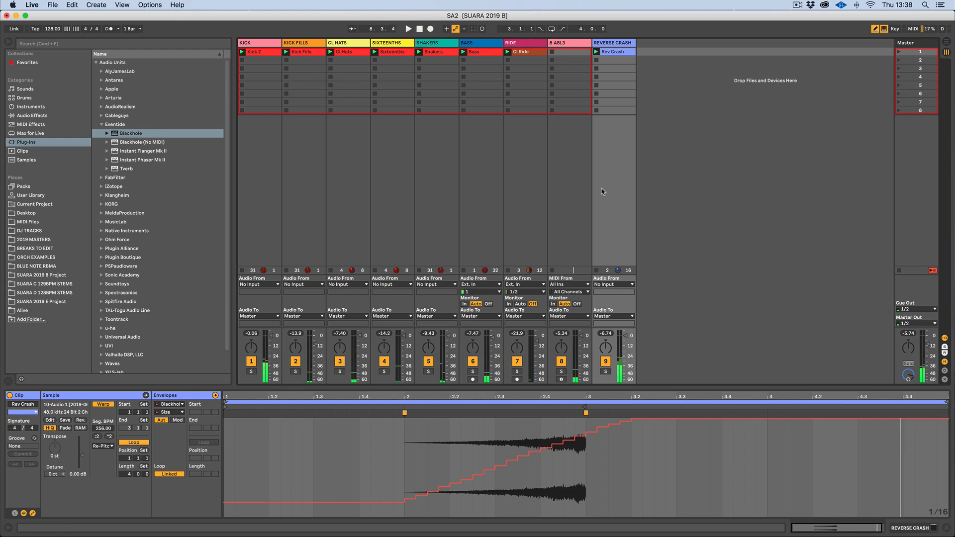
{"action": "left_click", "coordinate": [606, 361]}
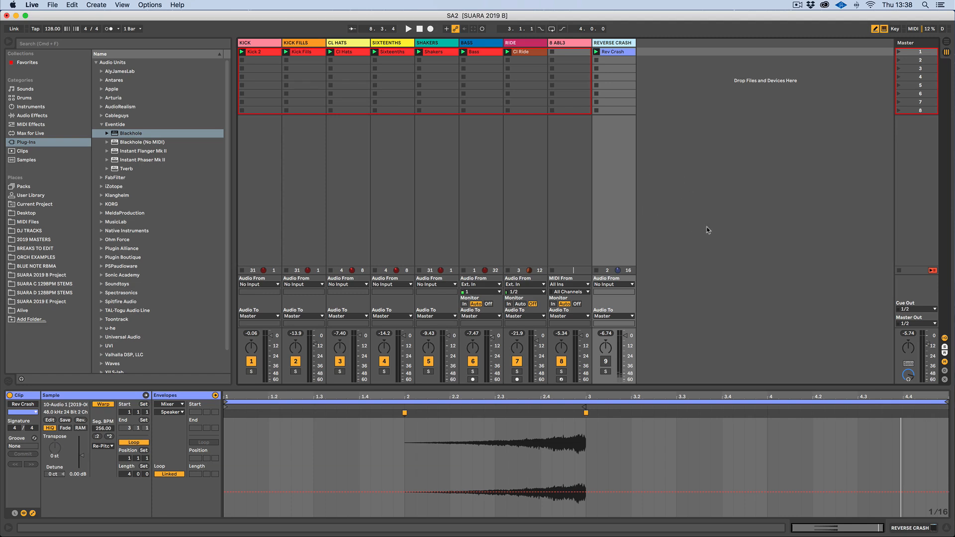
Select the B ABL3 track and open its Blackhole plugin window, repositioning it on screen
{"action": "left_click", "coordinate": [574, 45]}
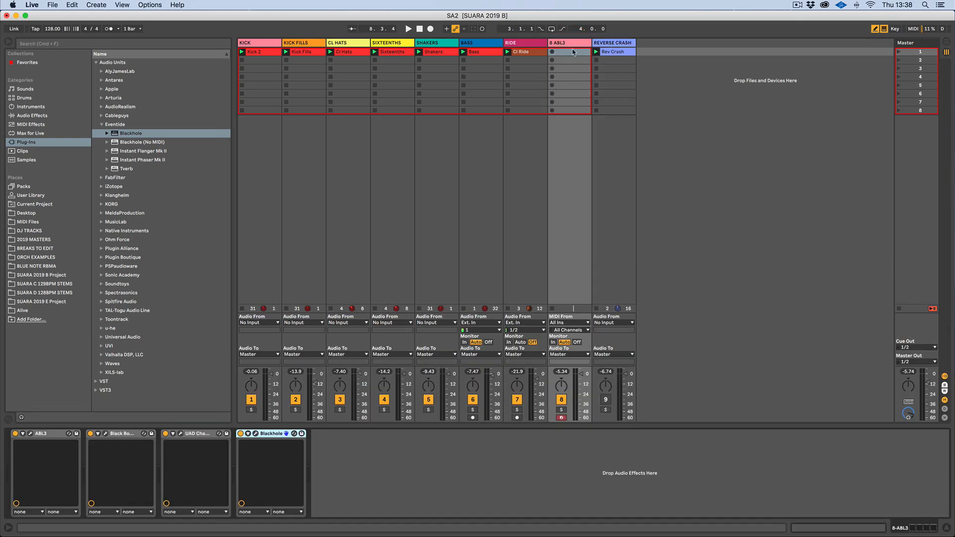
{"action": "left_click", "coordinate": [255, 433]}
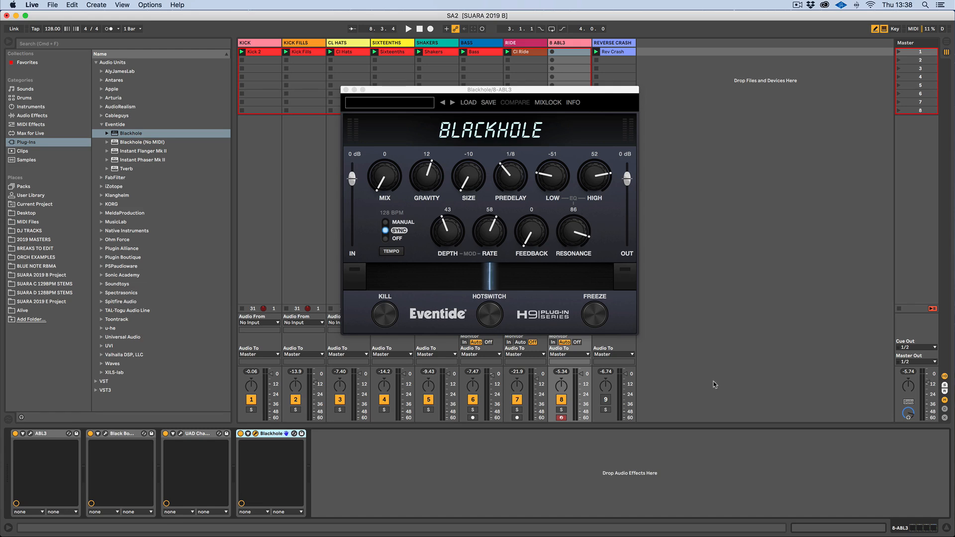
{"action": "left_click_drag", "start_coordinate": [480, 93], "coordinate": [479, 145]}
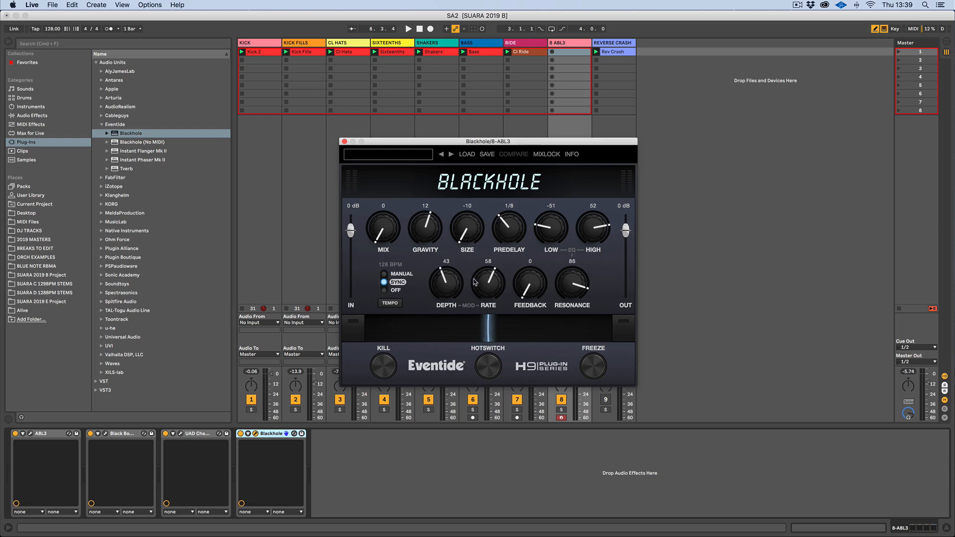
{"action": "left_click_drag", "start_coordinate": [547, 141], "coordinate": [513, 98]}
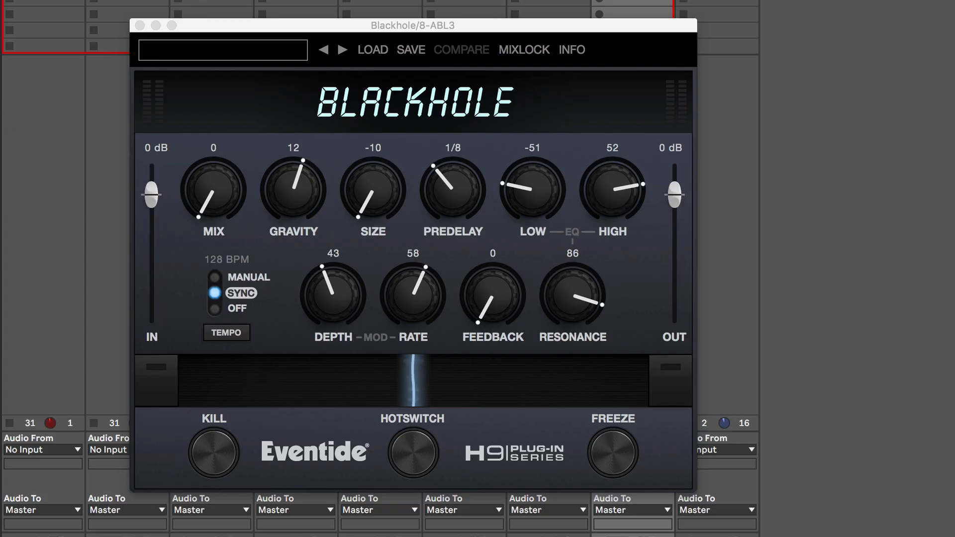
Start playback and set the B ABL3 Blackhole Mix to 49 and Resonance to 66, then close the window
{"action": "key", "text": "space"}
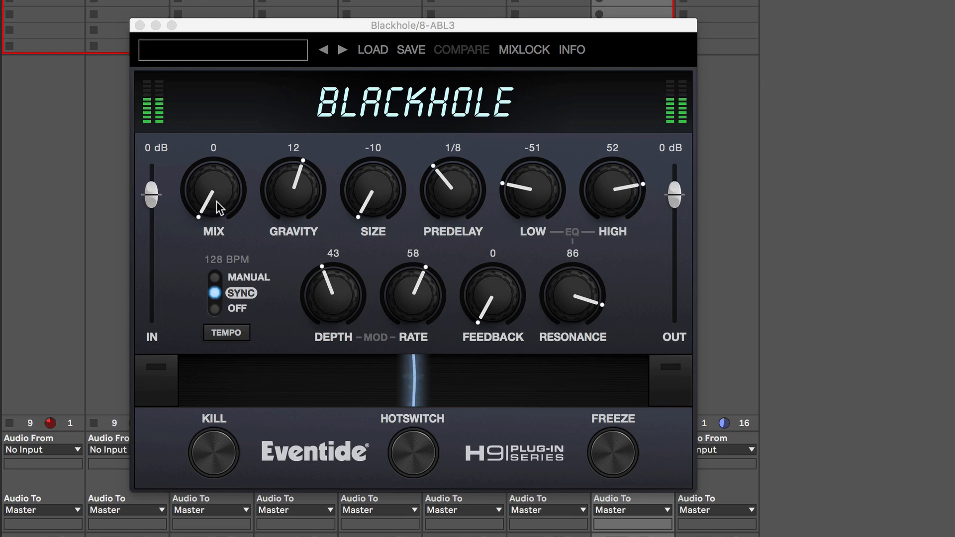
{"action": "left_click_drag", "start_coordinate": [218, 208], "coordinate": [219, 140]}
{"action": "left_click_drag", "start_coordinate": [220, 204], "coordinate": [222, 124]}
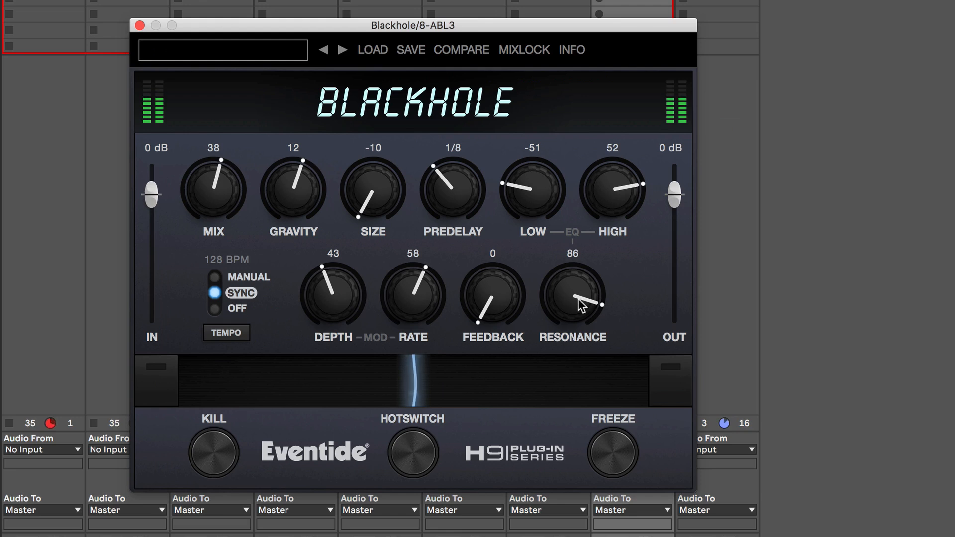
{"action": "left_click_drag", "start_coordinate": [211, 209], "coordinate": [216, 359]}
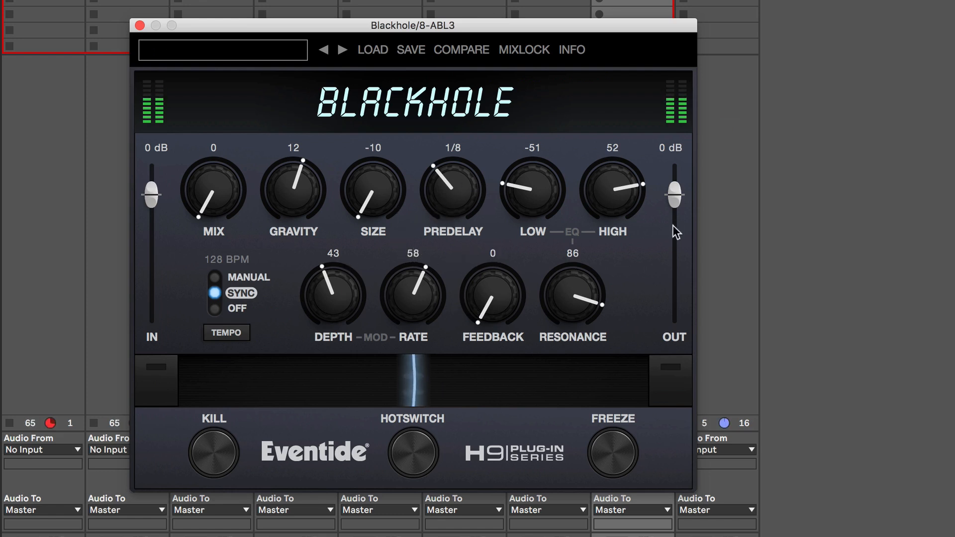
{"action": "left_click_drag", "start_coordinate": [214, 202], "coordinate": [234, 101]}
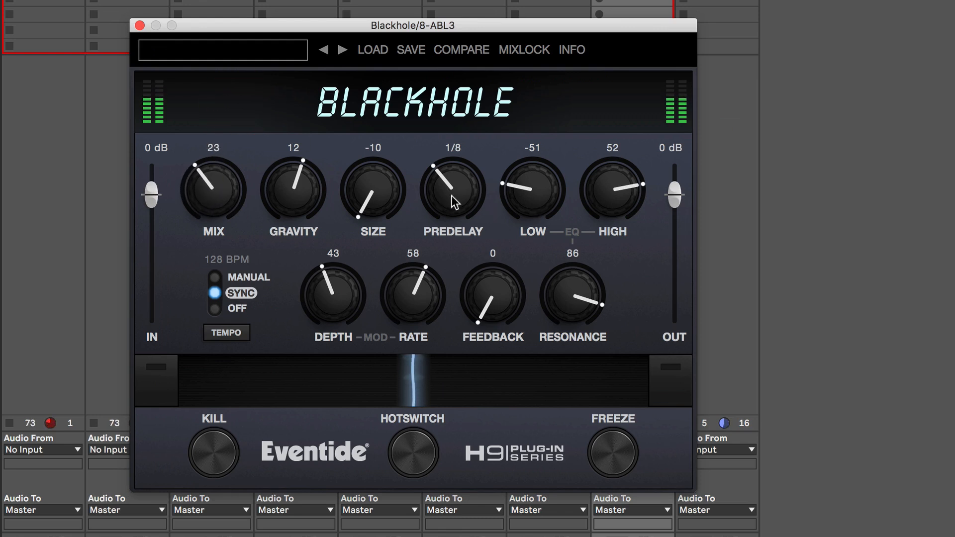
{"action": "left_click_drag", "start_coordinate": [218, 209], "coordinate": [223, 131]}
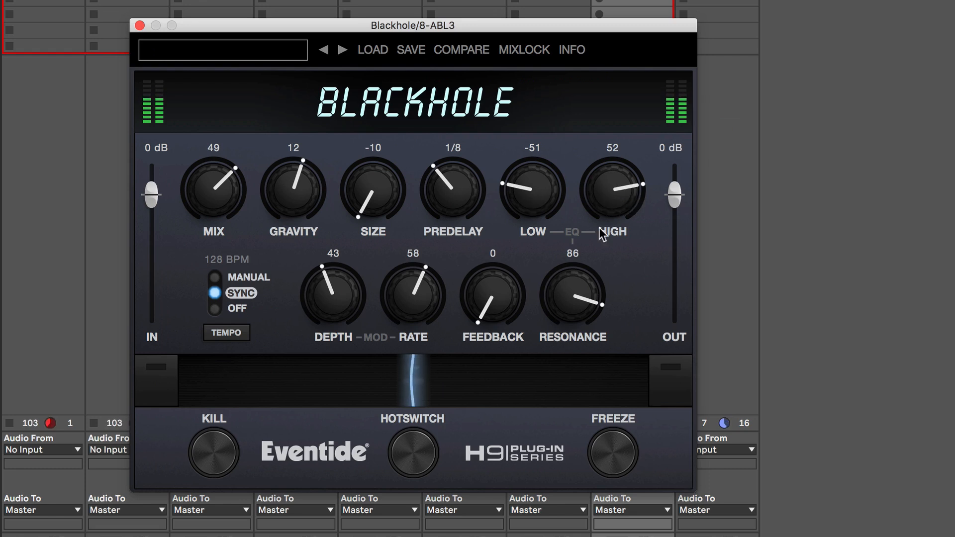
{"action": "mouse_move", "coordinate": [577, 309]}
{"action": "left_mouse_down"}
{"action": "mouse_move", "coordinate": [565, 313]}
{"action": "mouse_move", "coordinate": [560, 388]}
{"action": "mouse_move", "coordinate": [564, 314]}
{"action": "left_mouse_up"}
{"action": "left_click_drag", "start_coordinate": [563, 297], "coordinate": [565, 352]}
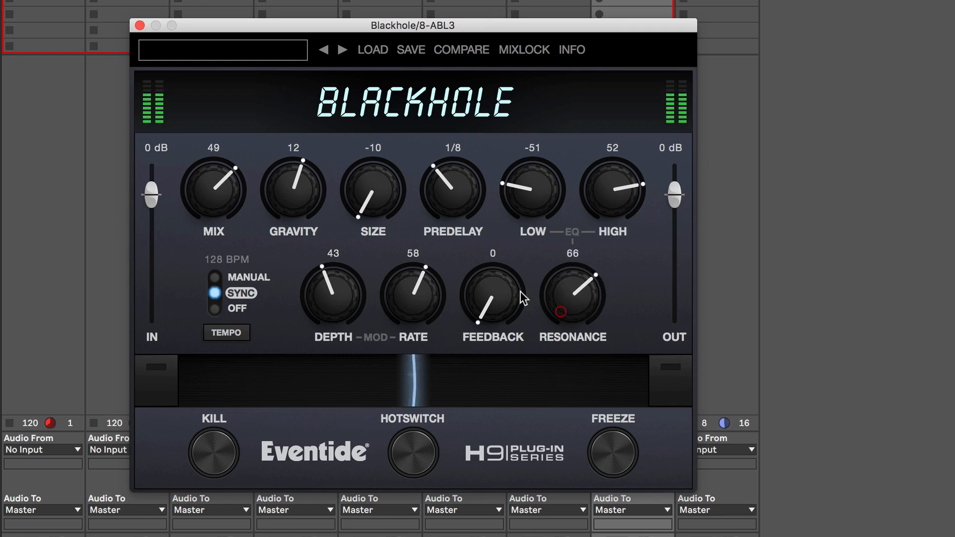
{"action": "left_click", "coordinate": [140, 25]}
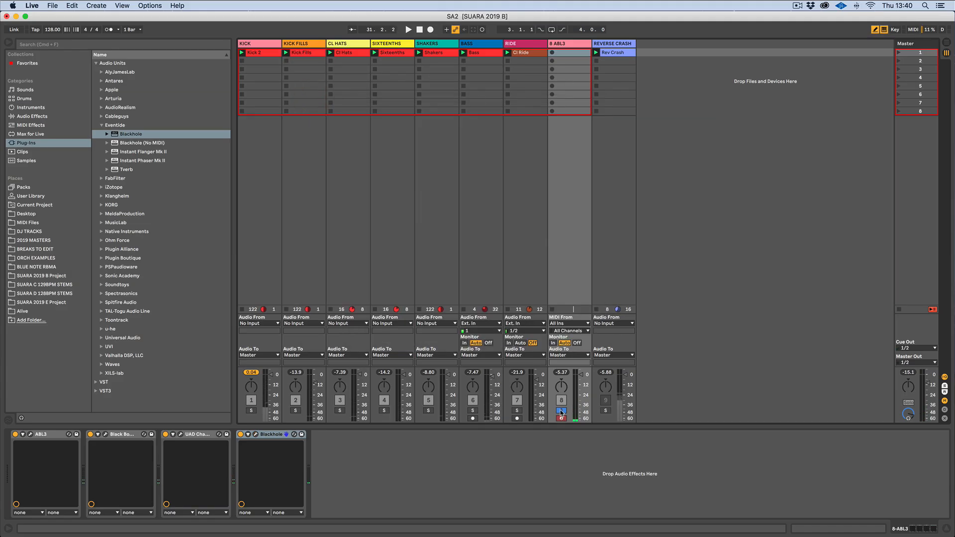
Unsolo the B ABL3 track and restart playback
{"action": "left_click", "coordinate": [561, 411]}
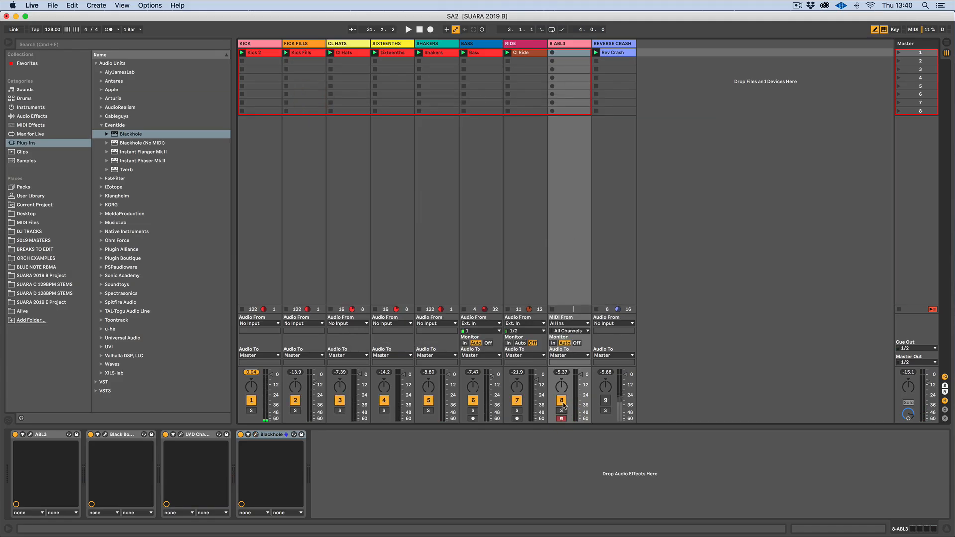
{"action": "left_click", "coordinate": [409, 30]}
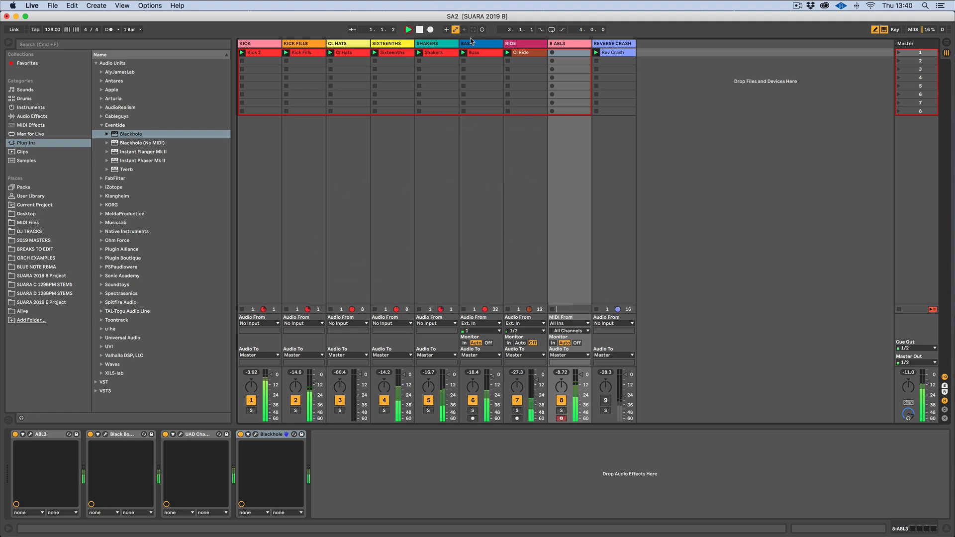
Reopen the B ABL3 Blackhole plugin and set Resonance to 70 and Mix to 68
{"action": "left_click", "coordinate": [256, 434]}
{"action": "left_click_drag", "start_coordinate": [534, 246], "coordinate": [534, 247]}
{"action": "mouse_move", "coordinate": [356, 196]}
{"action": "left_mouse_down"}
{"action": "mouse_move", "coordinate": [354, 246]}
{"action": "mouse_move", "coordinate": [356, 195]}
{"action": "mouse_move", "coordinate": [372, 189]}
{"action": "left_mouse_up"}
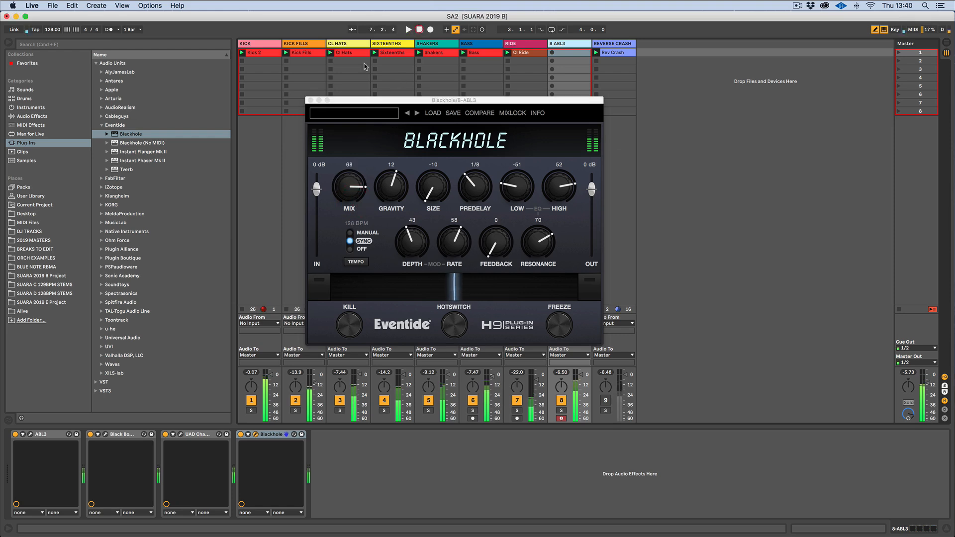
{"action": "left_click", "coordinate": [309, 100]}
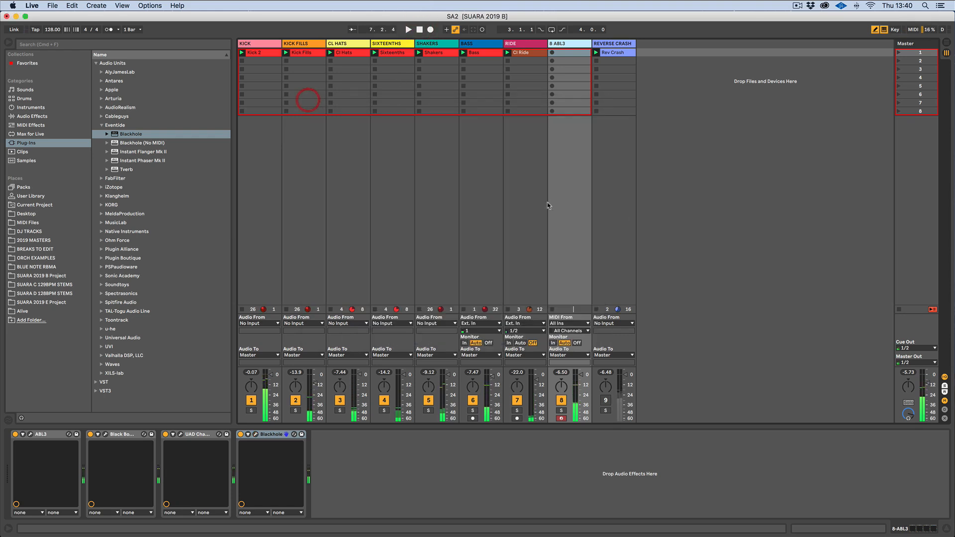
Deactivate the B ABL3 track and open the KICK track's Blackhole plugin window
{"action": "left_click", "coordinate": [562, 401]}
{"action": "left_click", "coordinate": [264, 43]}
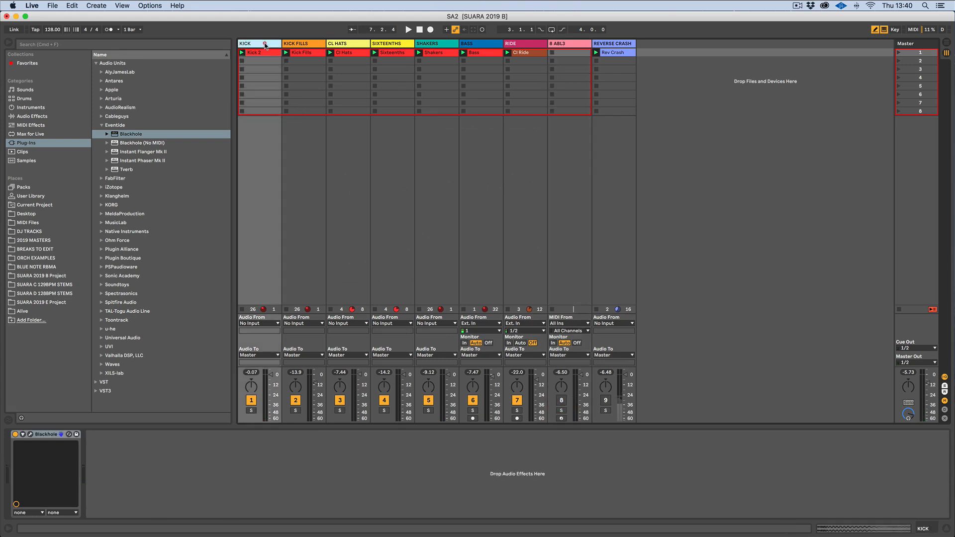
{"action": "left_click", "coordinate": [30, 435]}
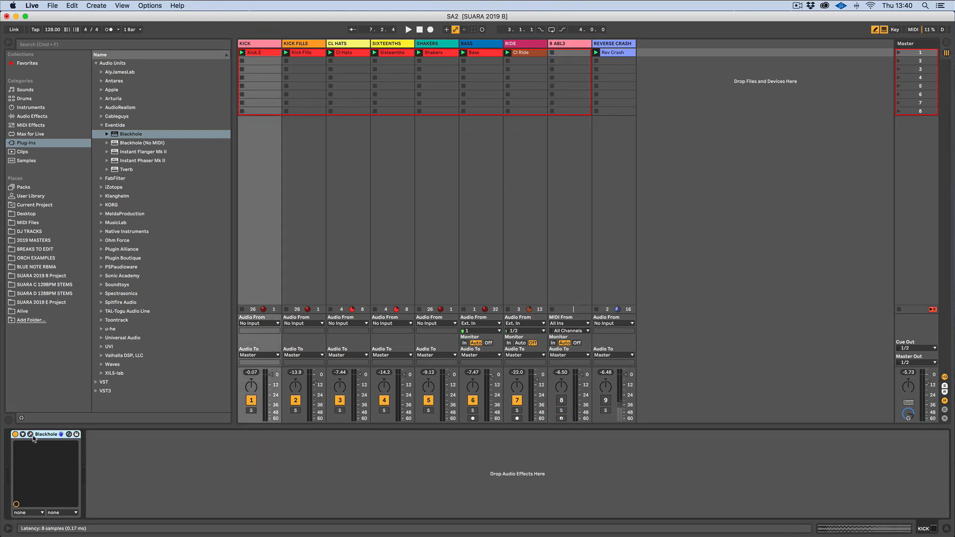
{"action": "left_click_drag", "start_coordinate": [466, 128], "coordinate": [504, 164]}
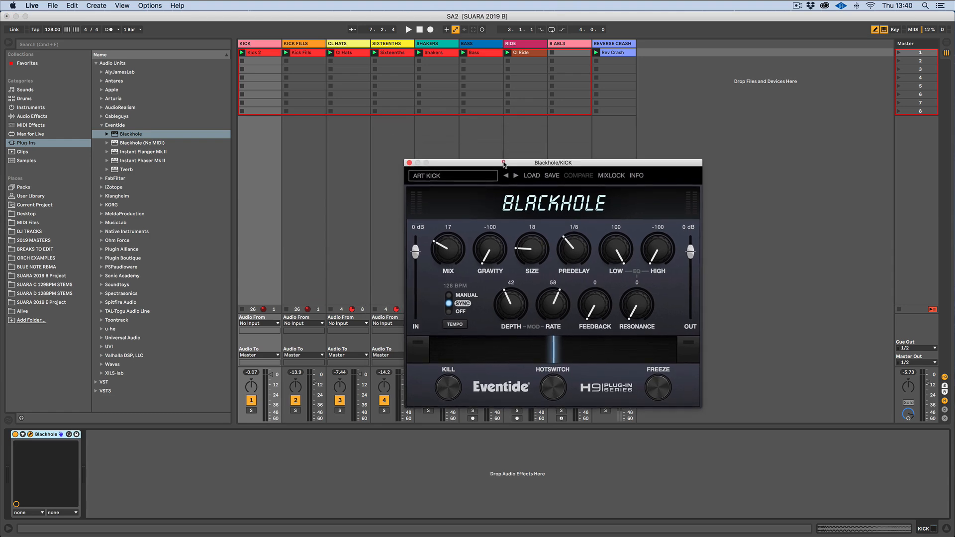
Restart playback and set the KICK Blackhole input to -7 dB and Mix to 5, clearing the overflow indicator
{"action": "left_click", "coordinate": [408, 30]}
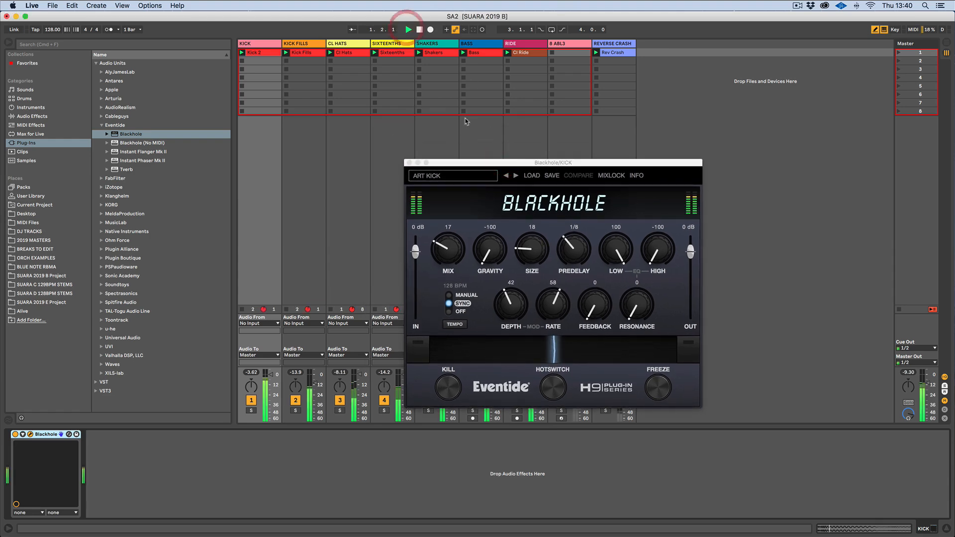
{"action": "left_click_drag", "start_coordinate": [446, 252], "coordinate": [445, 249]}
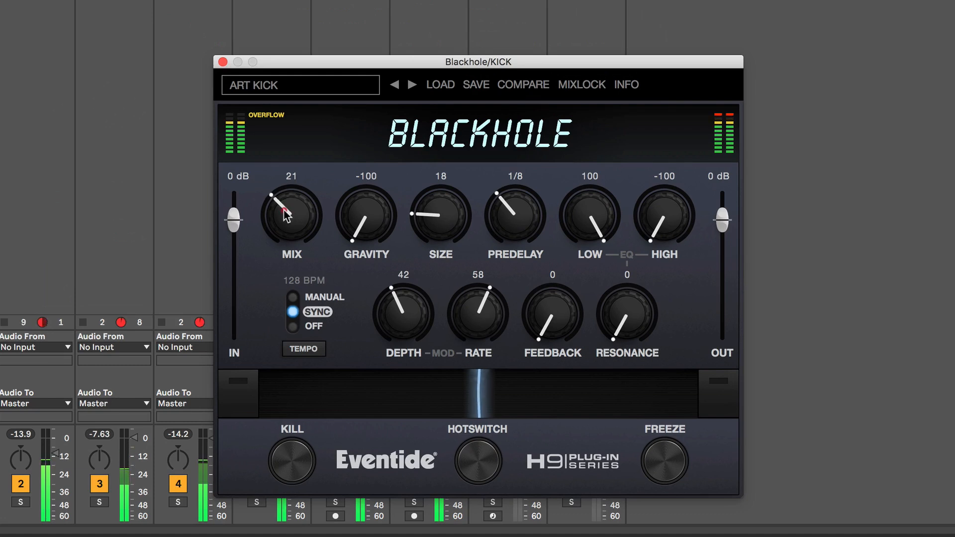
{"action": "left_click", "coordinate": [272, 119]}
{"action": "left_click_drag", "start_coordinate": [234, 219], "coordinate": [278, 479]}
{"action": "left_click", "coordinate": [268, 122]}
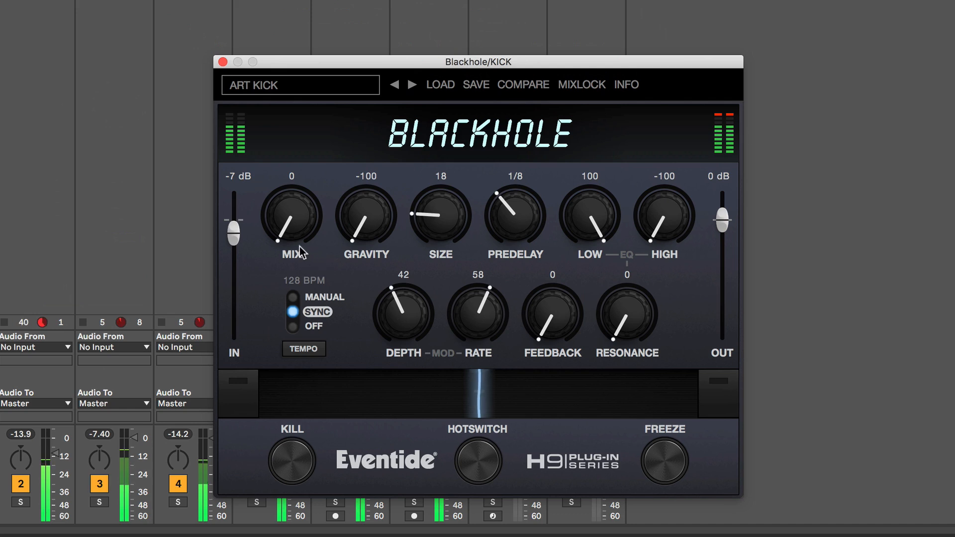
{"action": "left_click_drag", "start_coordinate": [299, 235], "coordinate": [451, 210]}
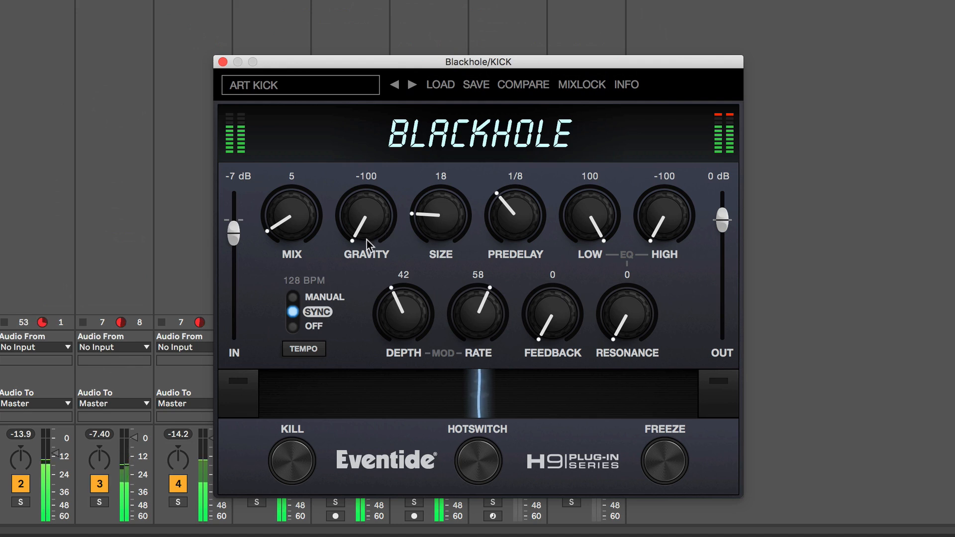
Try raising the KICK Blackhole Mix to 42 and Gravity to 93, returning Gravity to -100
{"action": "left_click_drag", "start_coordinate": [292, 239], "coordinate": [295, 192]}
{"action": "left_click_drag", "start_coordinate": [290, 227], "coordinate": [291, 206]}
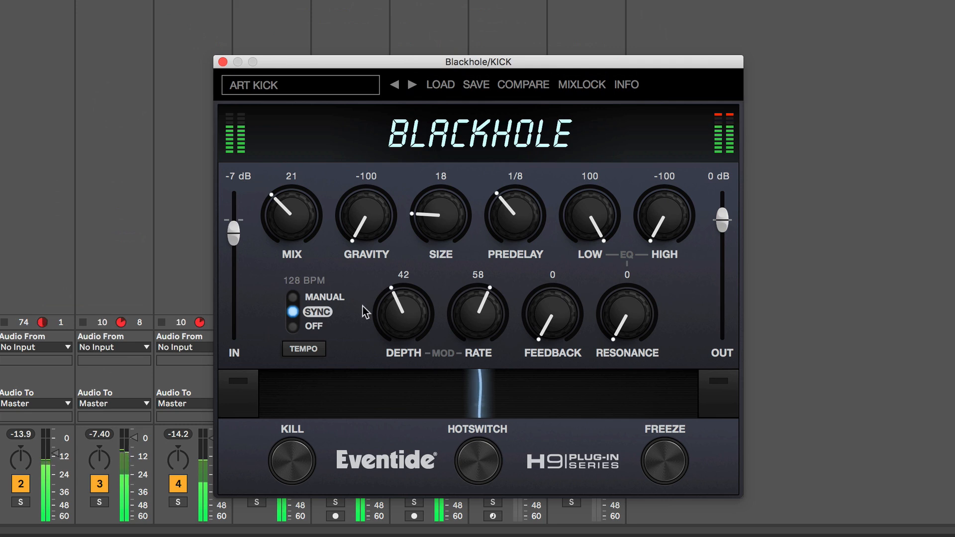
{"action": "left_click_drag", "start_coordinate": [284, 226], "coordinate": [288, 162]}
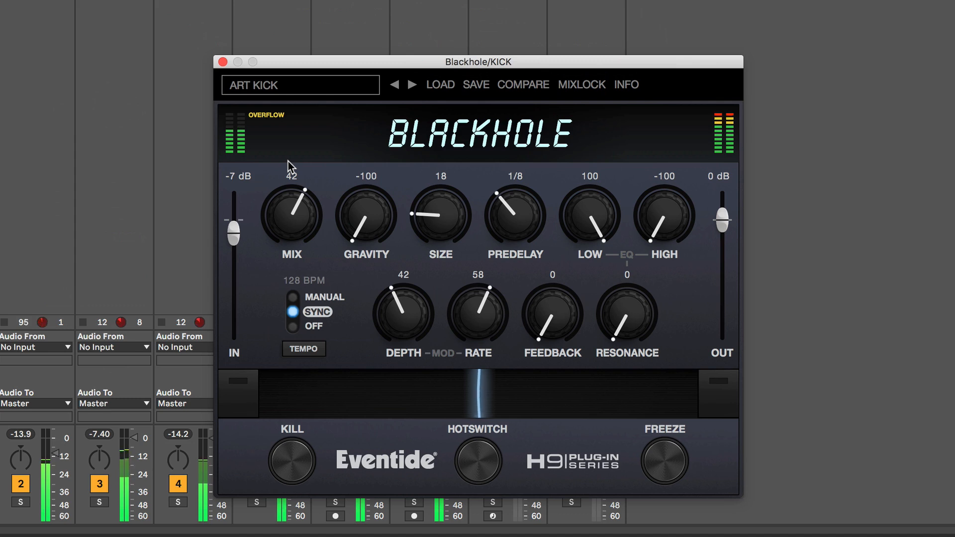
{"action": "left_click_drag", "start_coordinate": [369, 233], "coordinate": [392, 1]}
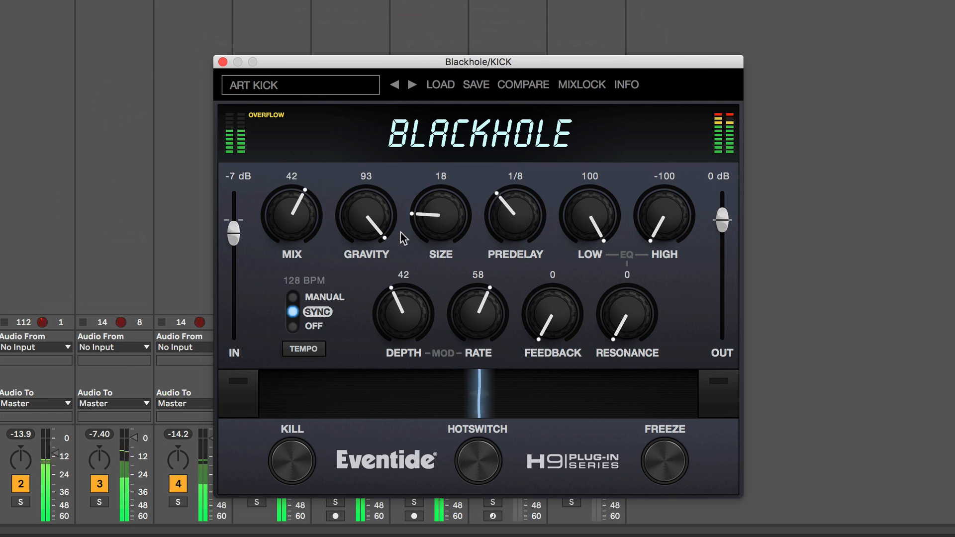
{"action": "left_click_drag", "start_coordinate": [362, 218], "coordinate": [349, 535]}
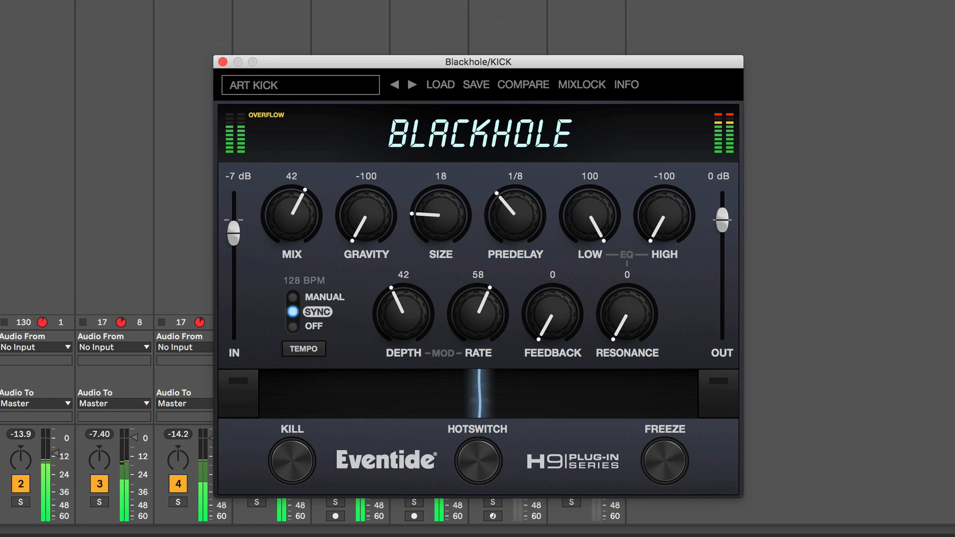
Set the KICK Blackhole Mix to 20 and close the plugin window
{"action": "left_click_drag", "start_coordinate": [289, 220], "coordinate": [274, 284]}
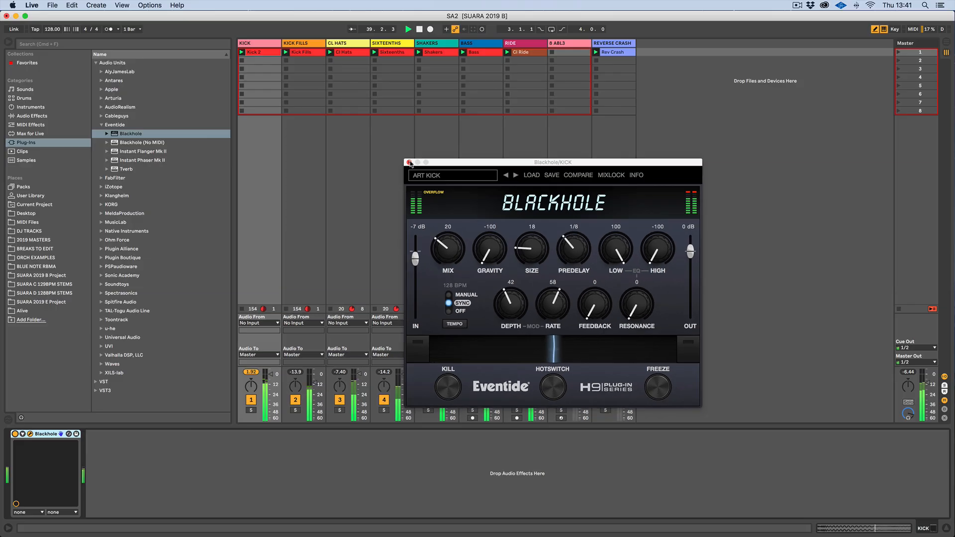
{"action": "left_click", "coordinate": [223, 61]}
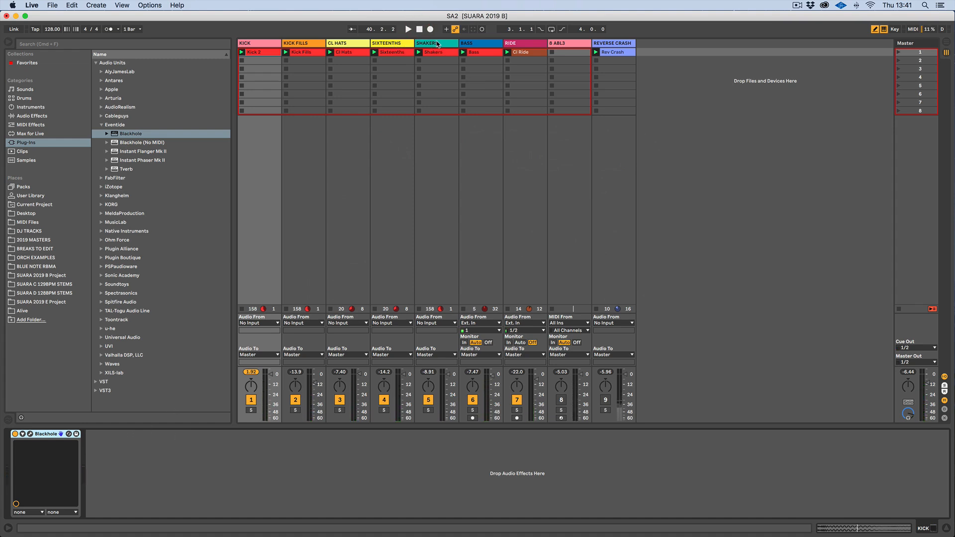
Solo the RIDE track, restart playback, and open the RIDE track's Blackhole plugin window
{"action": "left_click", "coordinate": [536, 44]}
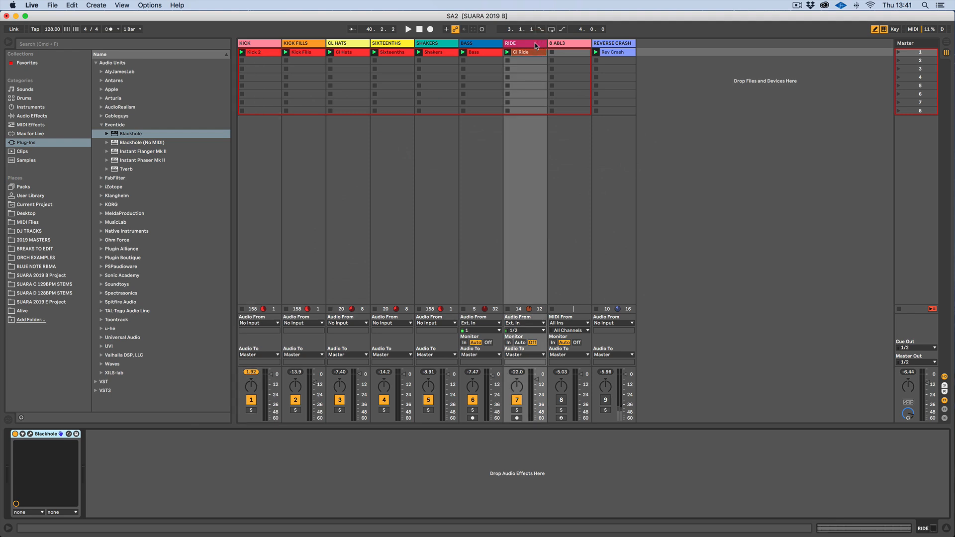
{"action": "left_click", "coordinate": [516, 410]}
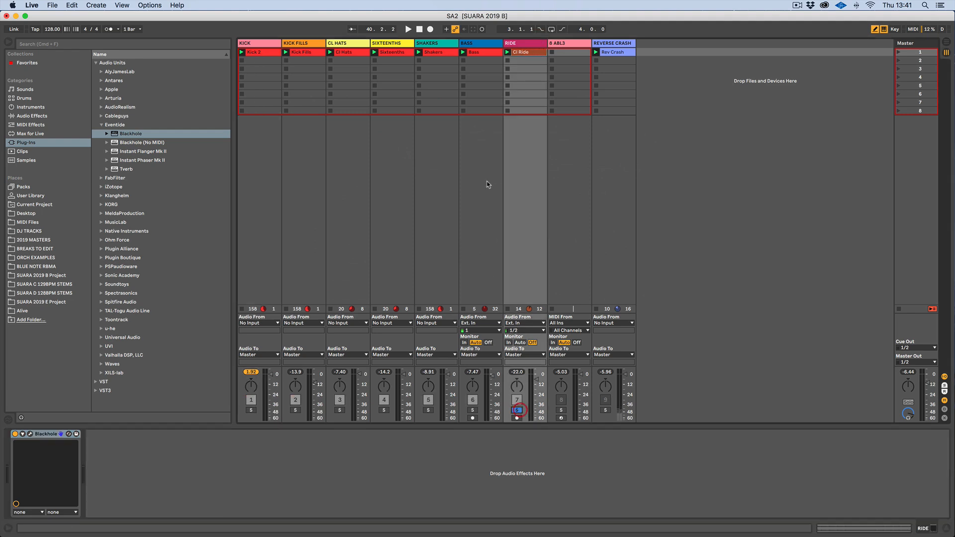
{"action": "left_click", "coordinate": [407, 29]}
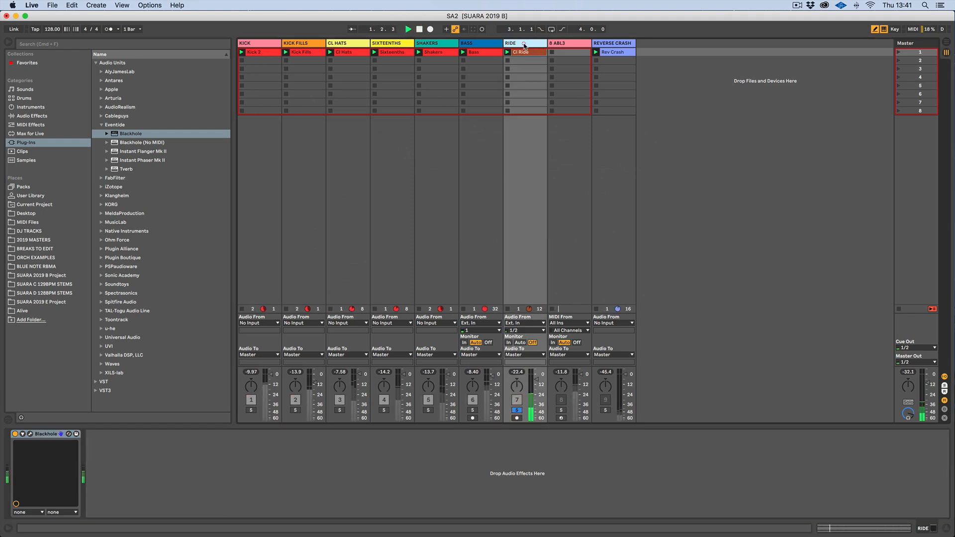
{"action": "left_click", "coordinate": [30, 434]}
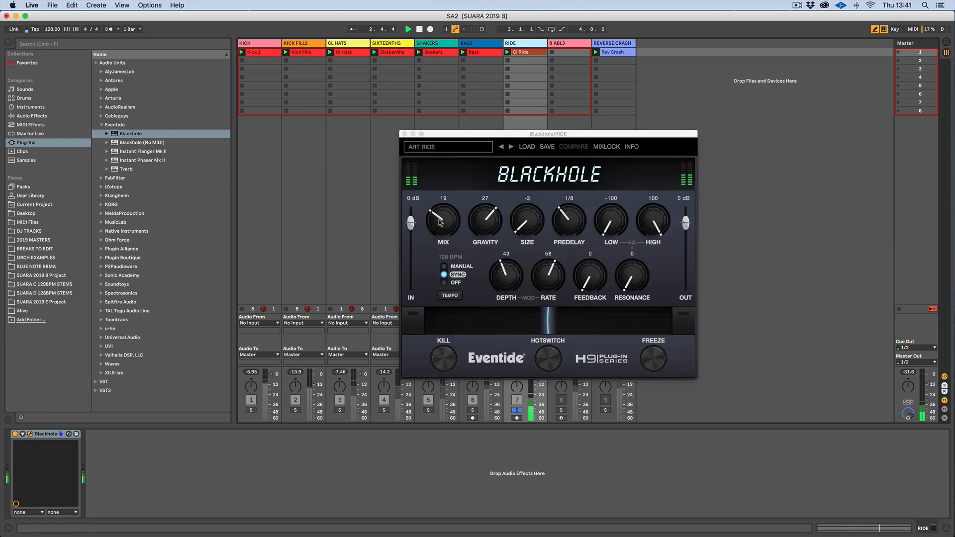
Set the RIDE Blackhole Mix to 13
{"action": "left_click_drag", "start_coordinate": [439, 227], "coordinate": [443, 205]}
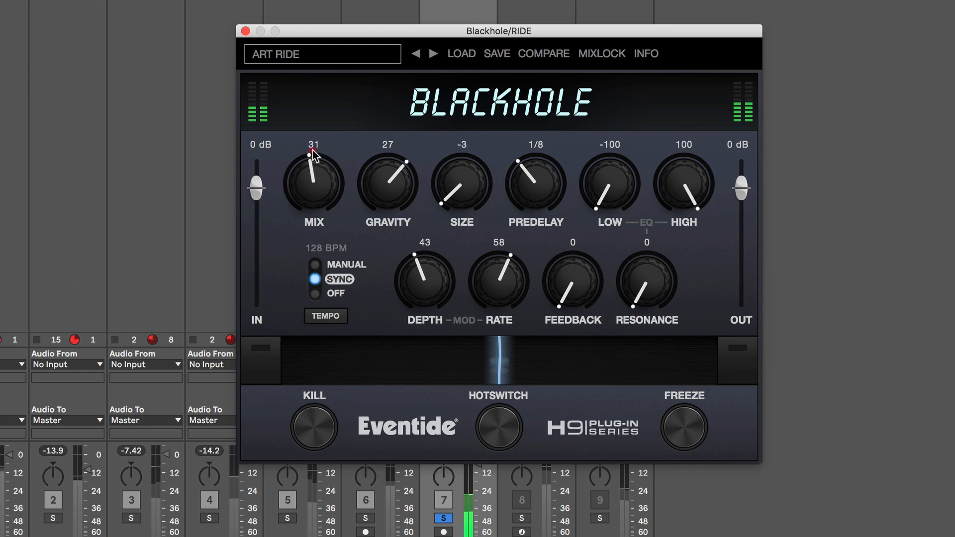
{"action": "left_click_drag", "start_coordinate": [312, 150], "coordinate": [322, 129]}
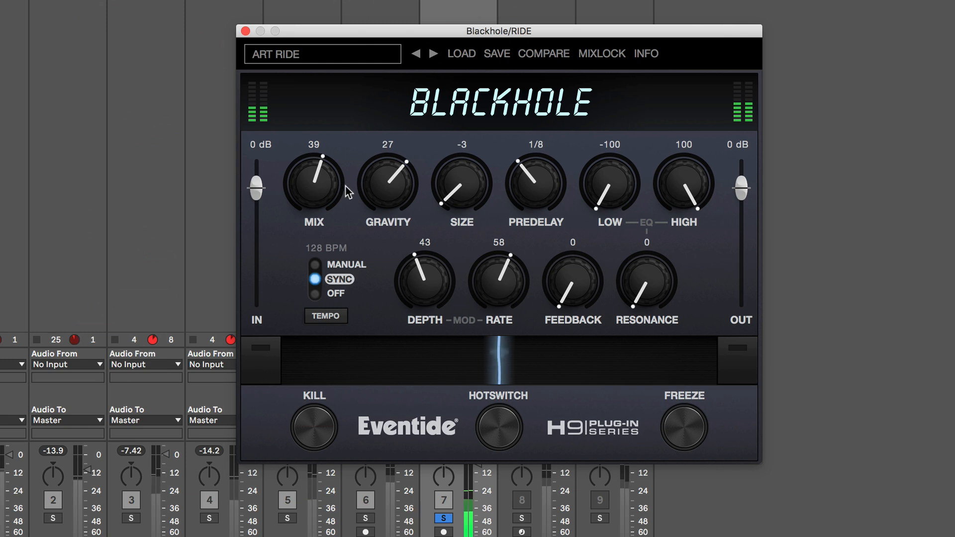
{"action": "left_click_drag", "start_coordinate": [315, 193], "coordinate": [311, 226]}
{"action": "left_click_drag", "start_coordinate": [315, 192], "coordinate": [313, 222]}
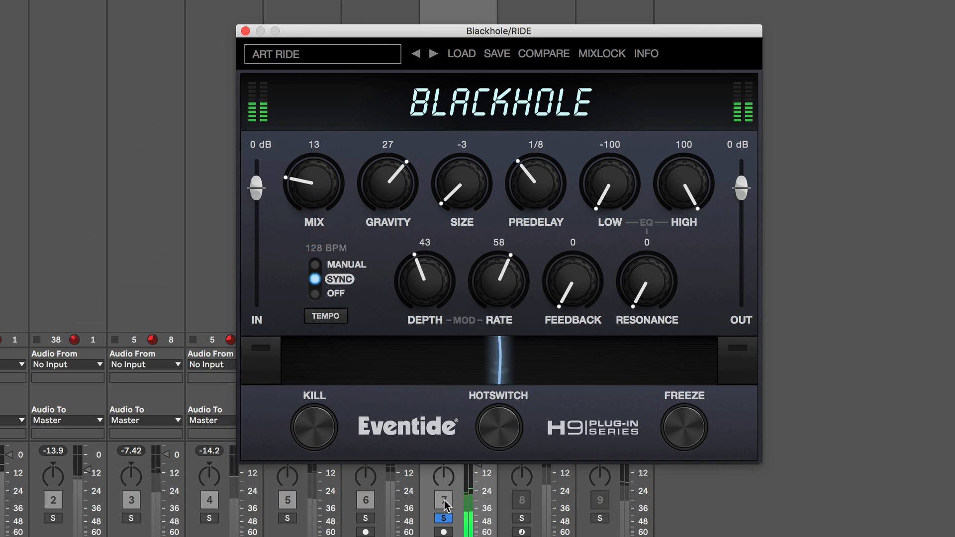
Unsolo the RIDE track and set its Blackhole Mix to 12
{"action": "left_click", "coordinate": [444, 518]}
{"action": "left_click_drag", "start_coordinate": [336, 33], "coordinate": [266, 35]}
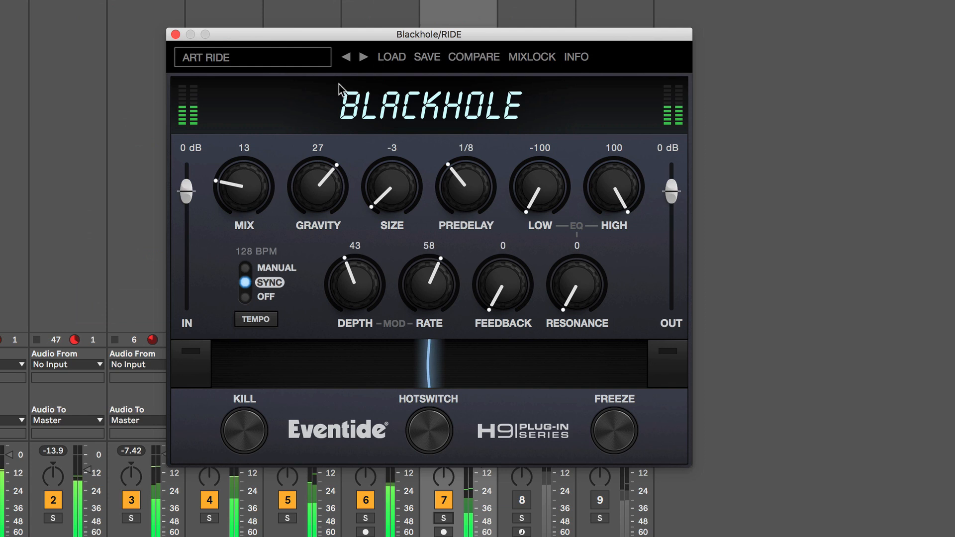
{"action": "mouse_move", "coordinate": [240, 204]}
{"action": "left_mouse_down"}
{"action": "mouse_move", "coordinate": [256, 81]}
{"action": "mouse_move", "coordinate": [248, 206]}
{"action": "left_mouse_up"}
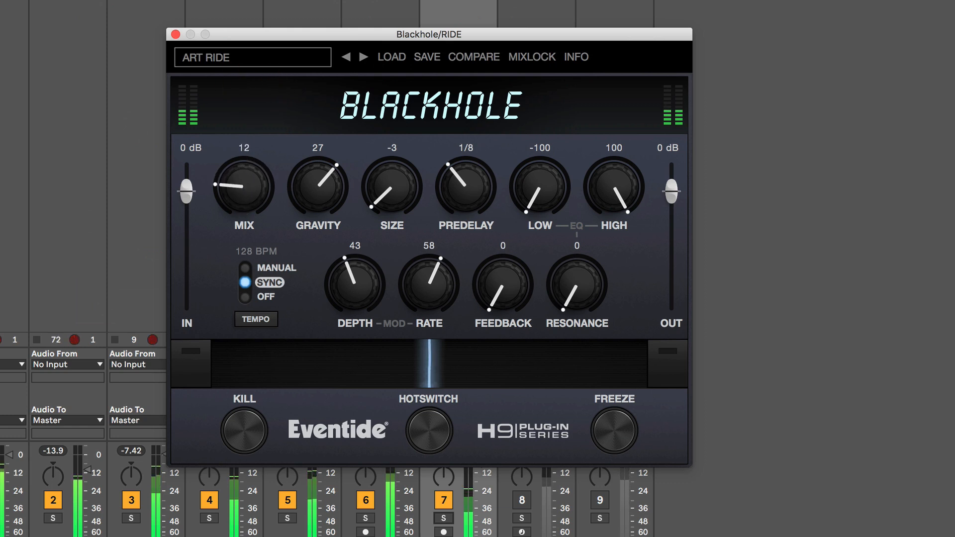